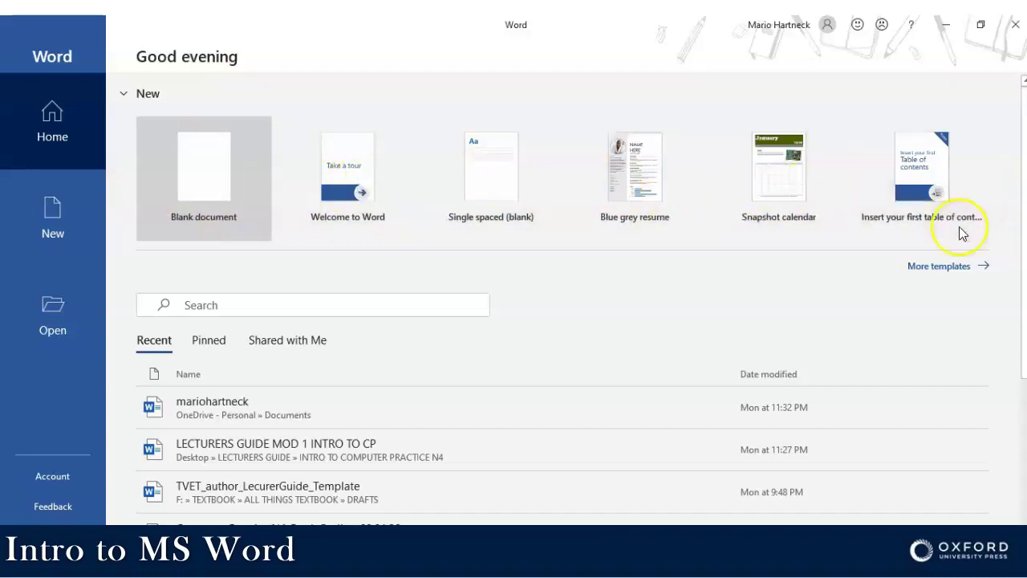
Step: Browse the full gallery of document templates, from resumes and cover letters to brochures and reports
click(956, 265)
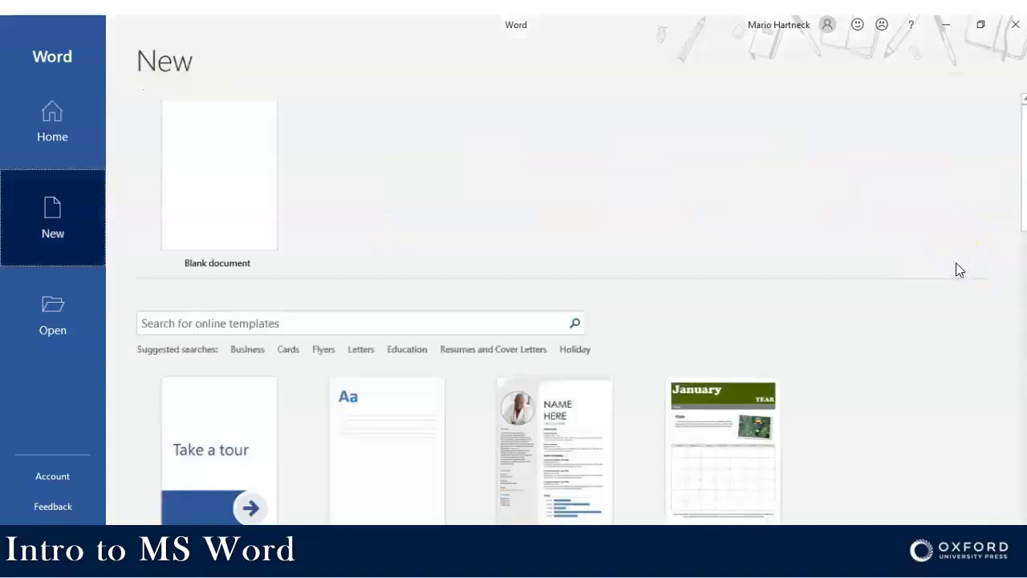
scroll(508, 268, down, 3)
scroll(568, 285, down, 1)
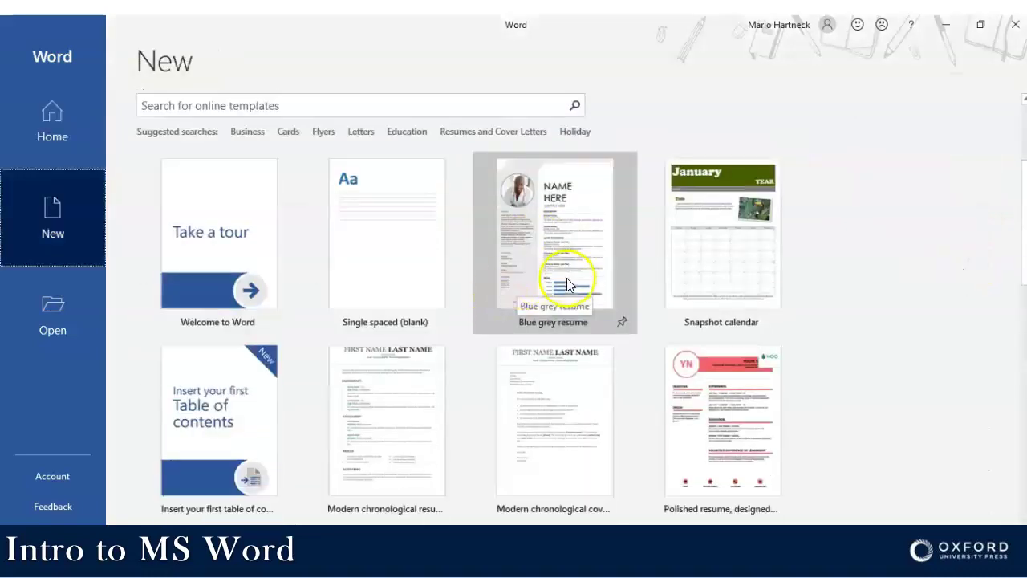
scroll(567, 285, down, 1)
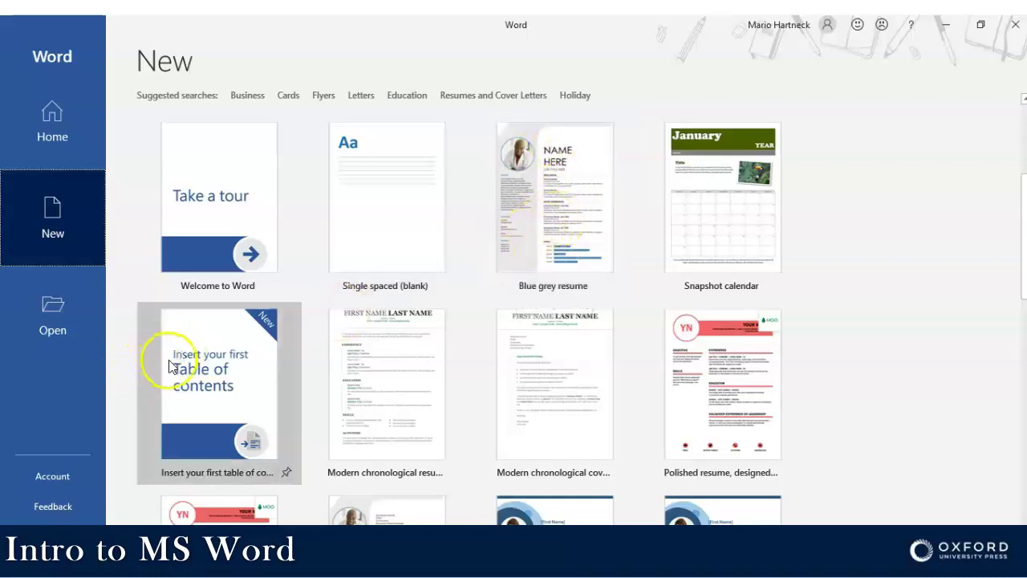
scroll(176, 366, down, 3)
scroll(328, 355, down, 7)
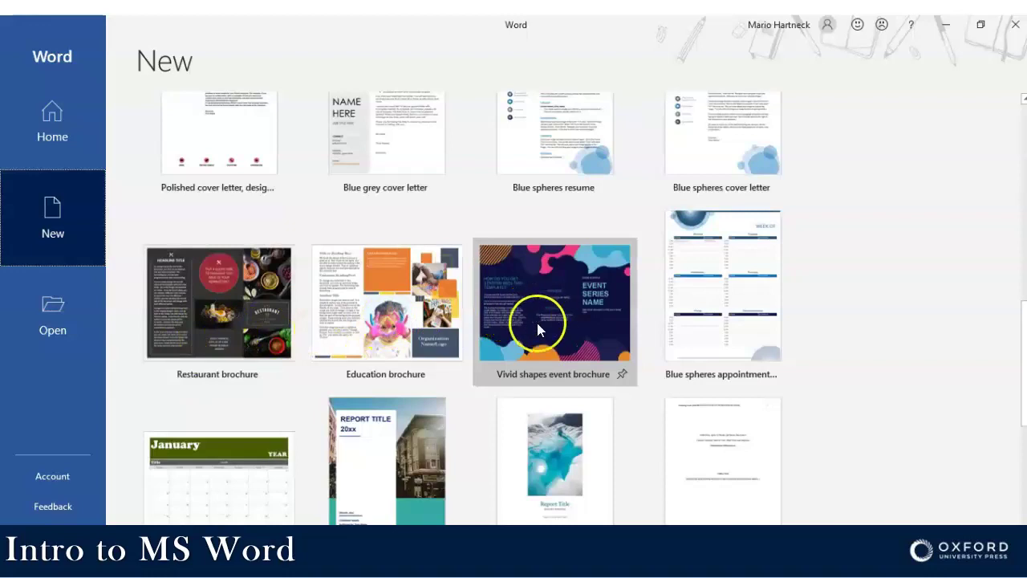
scroll(535, 325, up, 10)
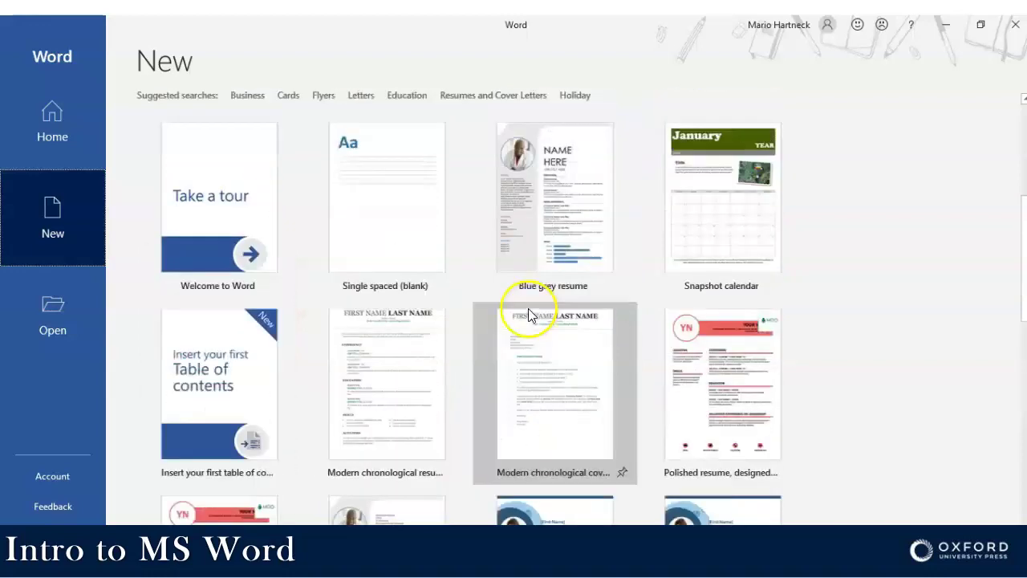
scroll(528, 313, up, 3)
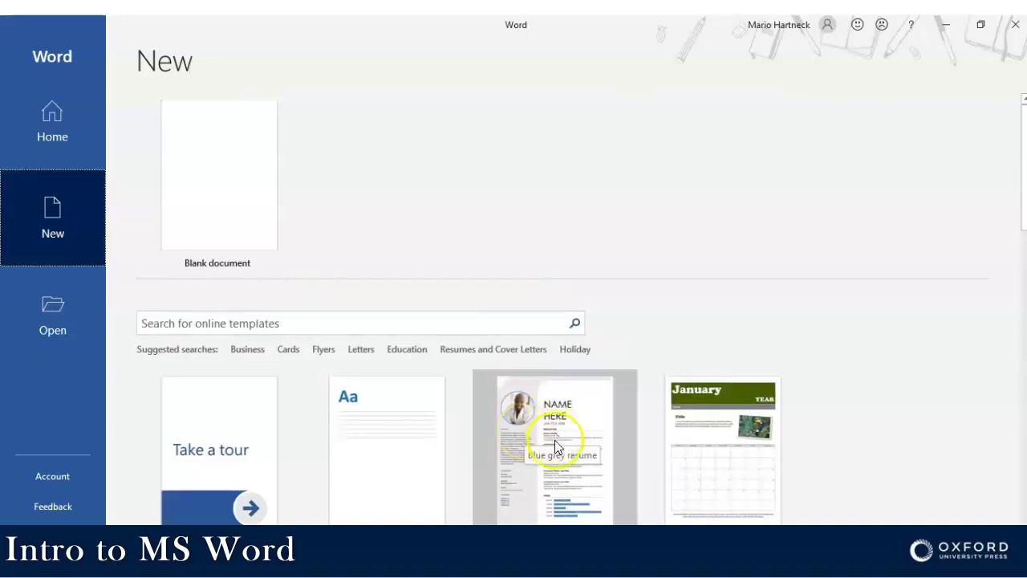
Step: Create a new blank document
click(594, 415)
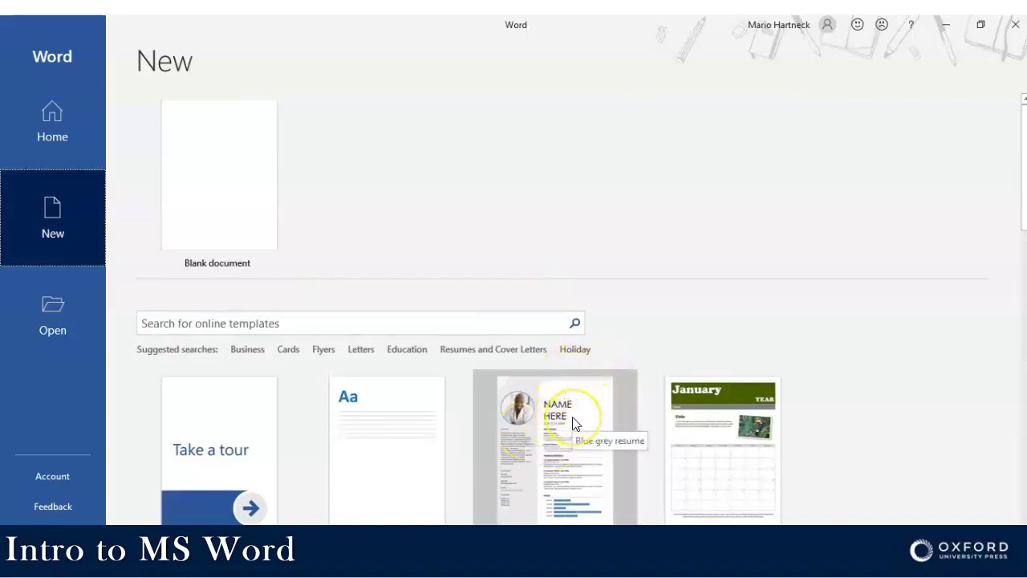
click(214, 152)
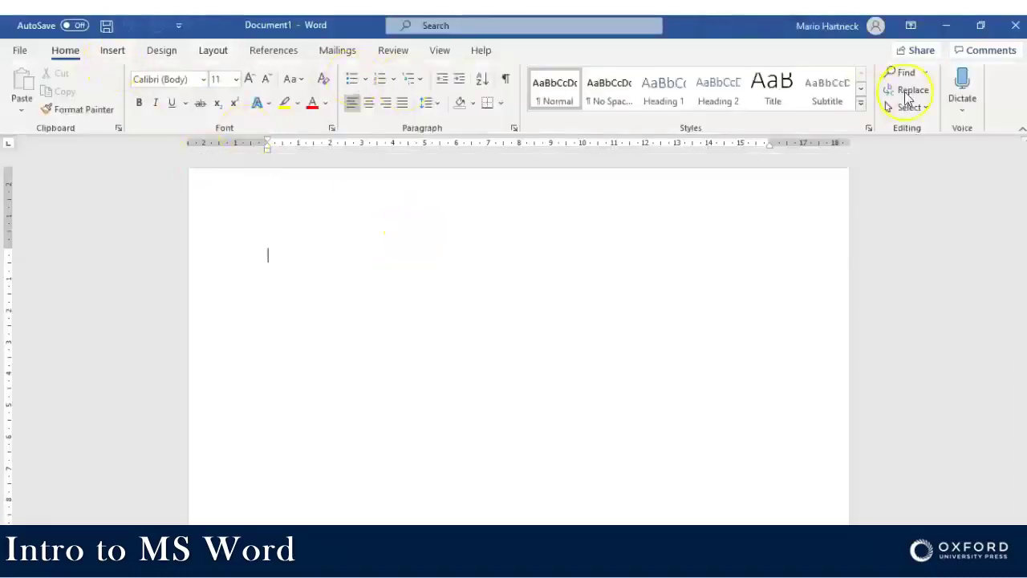
click(785, 383)
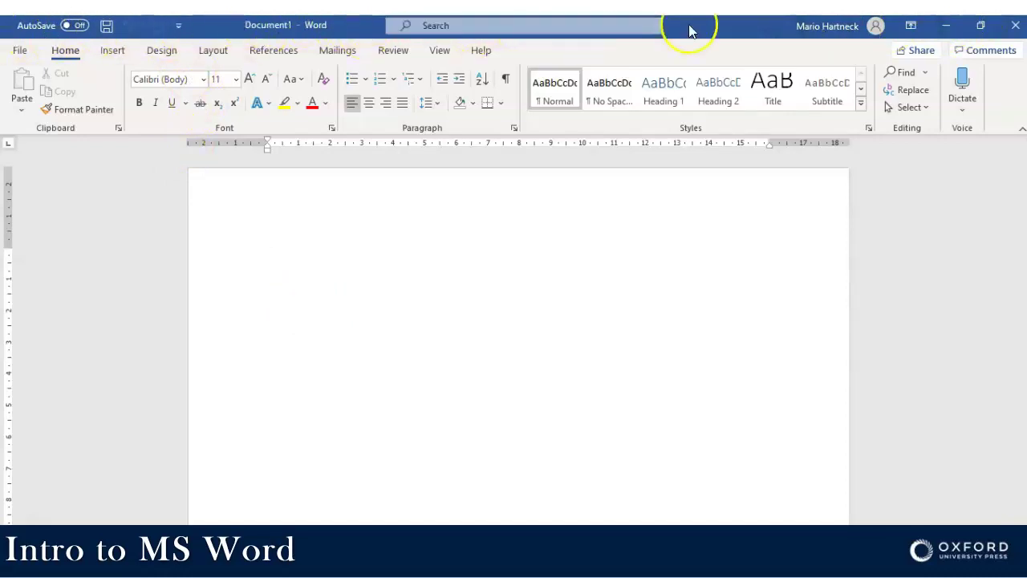
Step: Restore the document window to a smaller size and maximize it again, and minimize it and bring it back
click(455, 30)
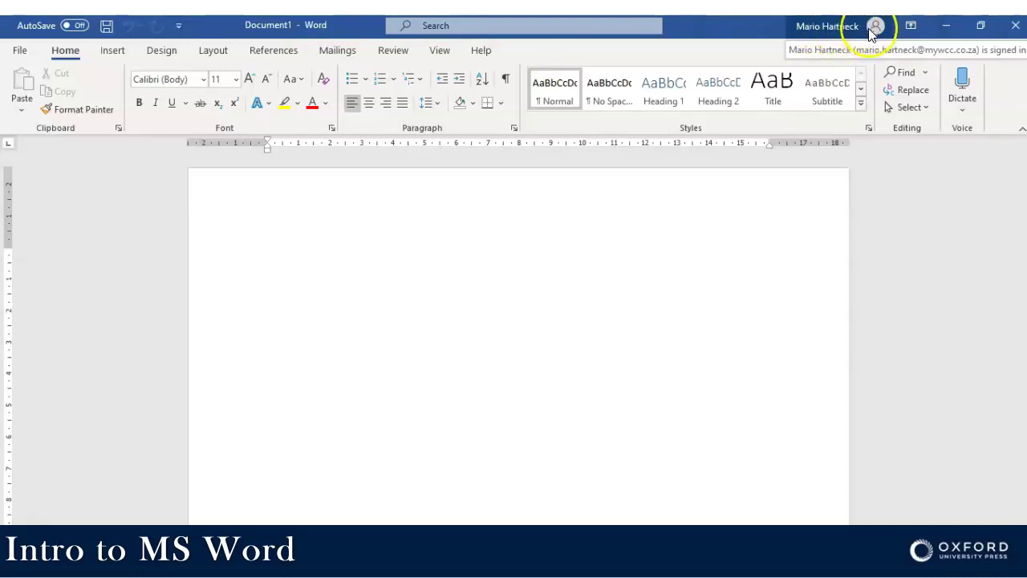
click(981, 29)
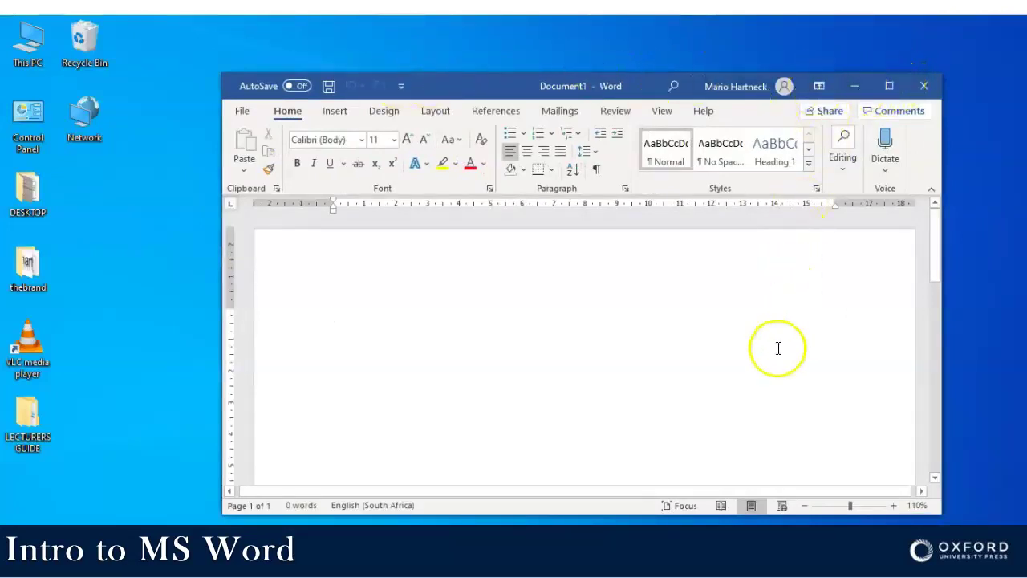
click(889, 86)
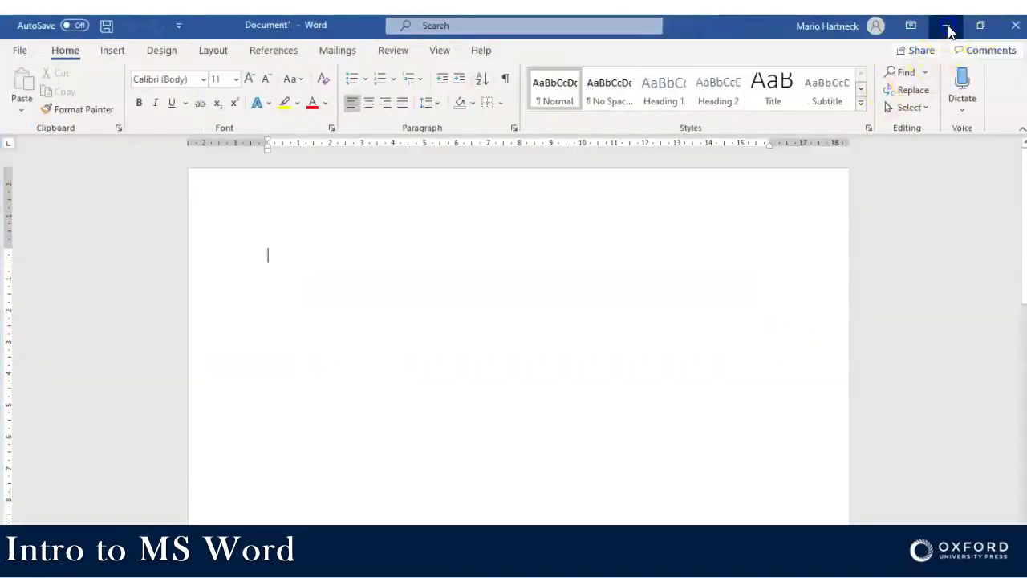
click(947, 33)
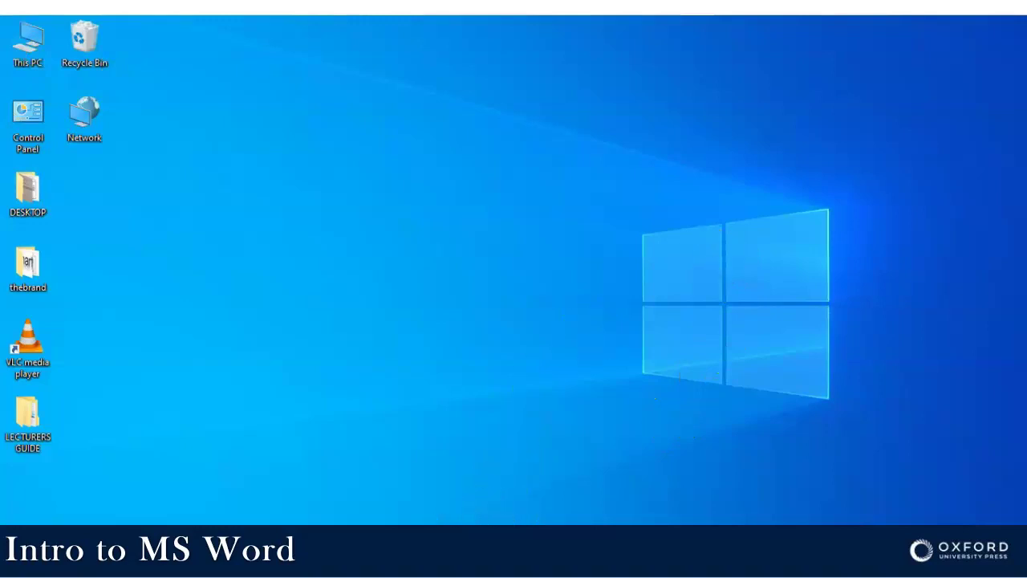
click(740, 485)
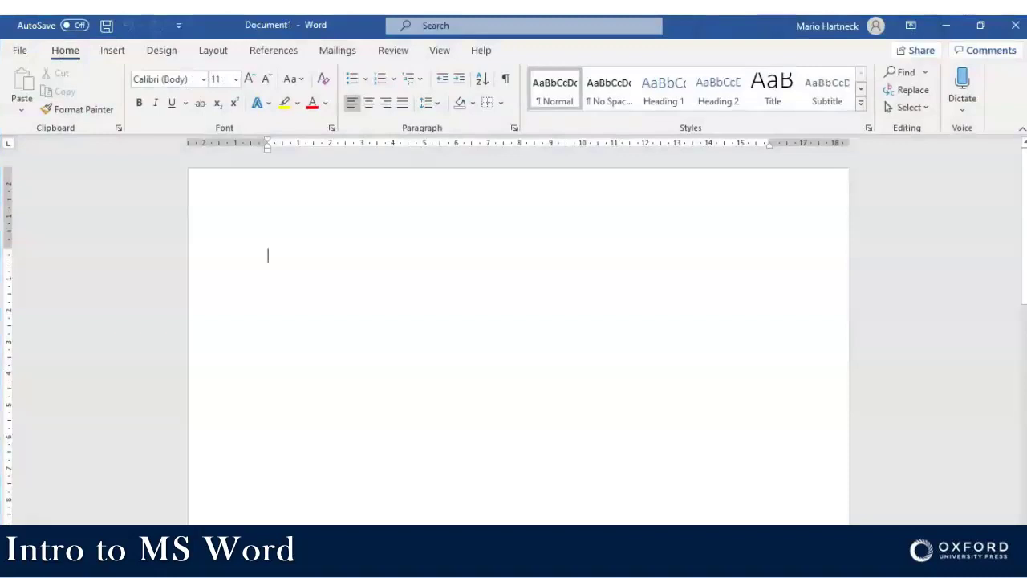
mouse_move(740, 566)
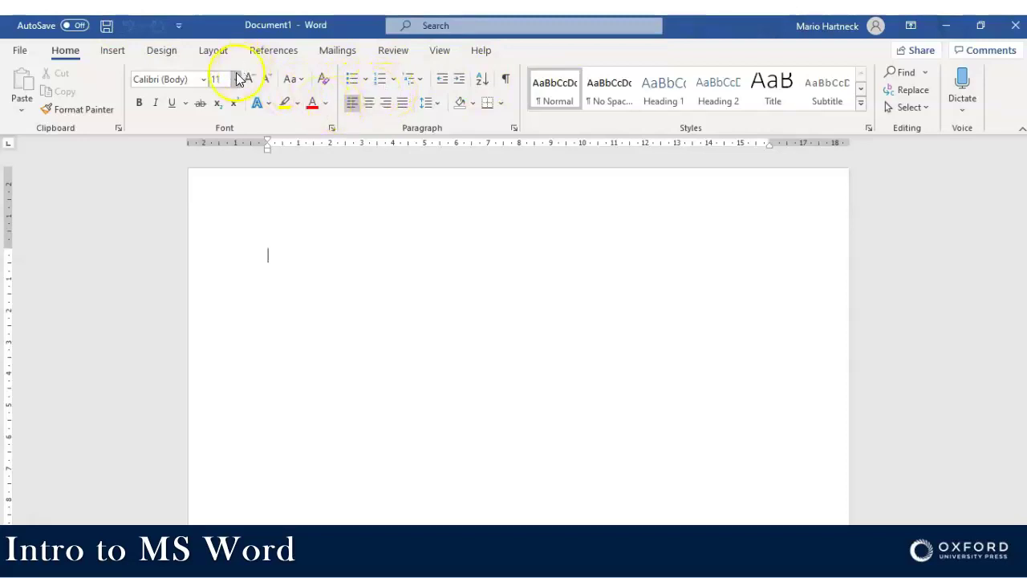
Step: Search the commands for "Font", look through the font color and typeface choices offered, and clear the search
click(438, 25)
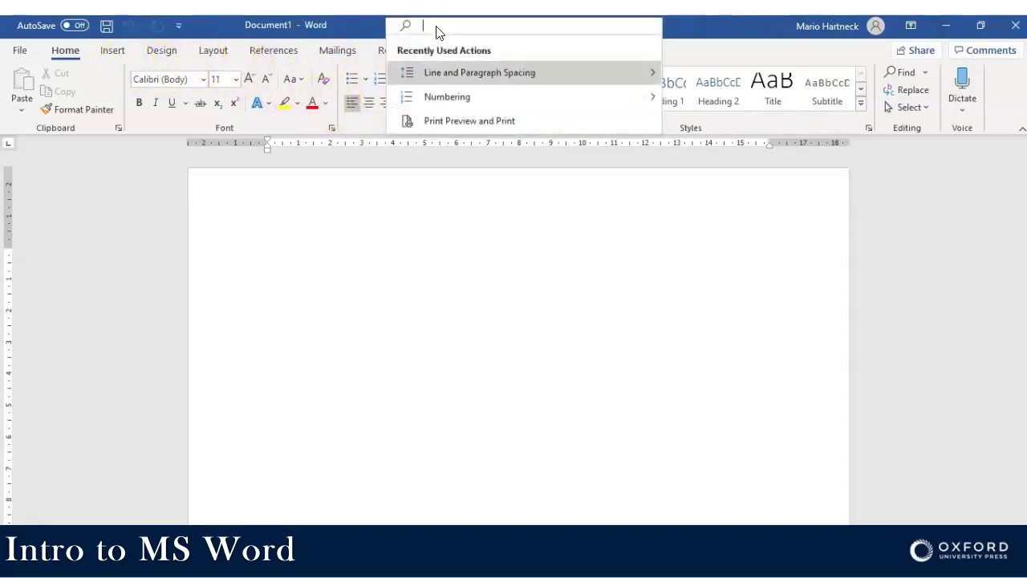
text(Font)
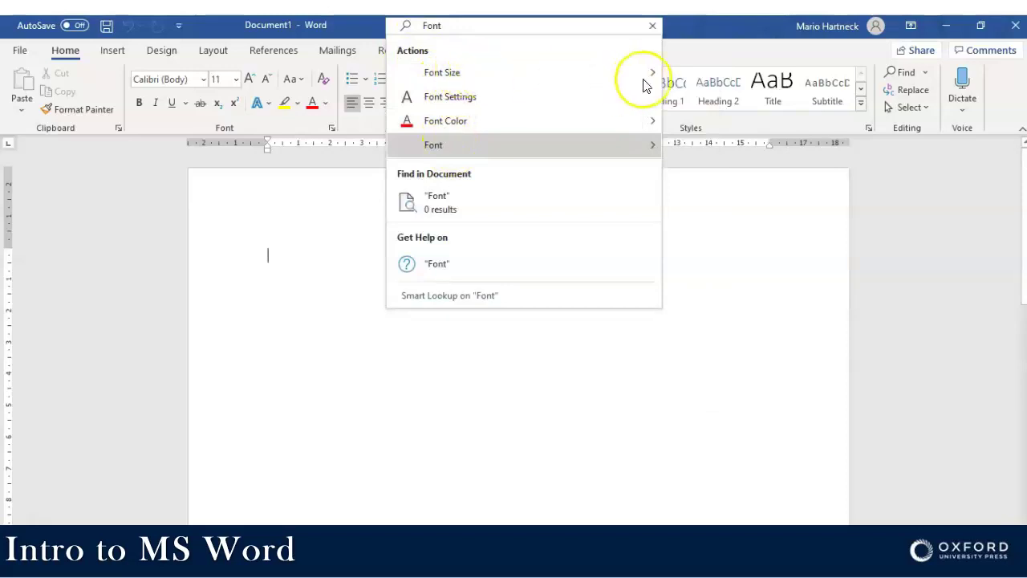
mouse_move(650, 73)
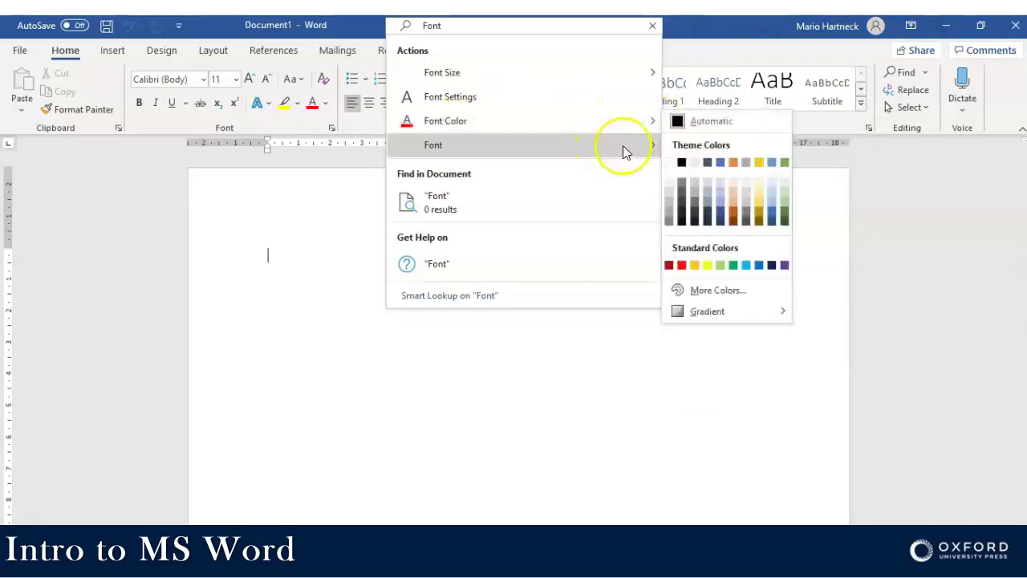
mouse_move(652, 150)
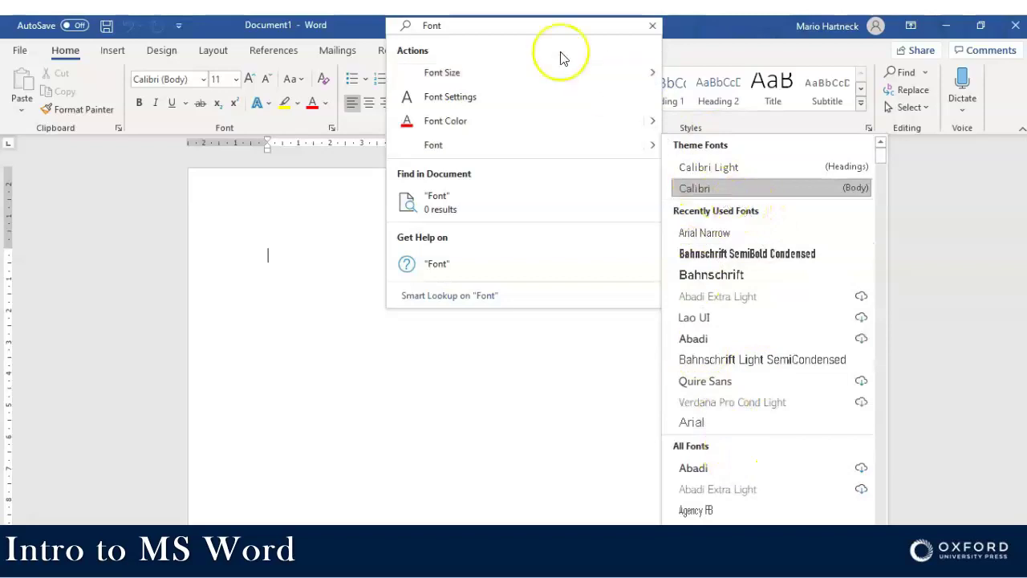
click(655, 26)
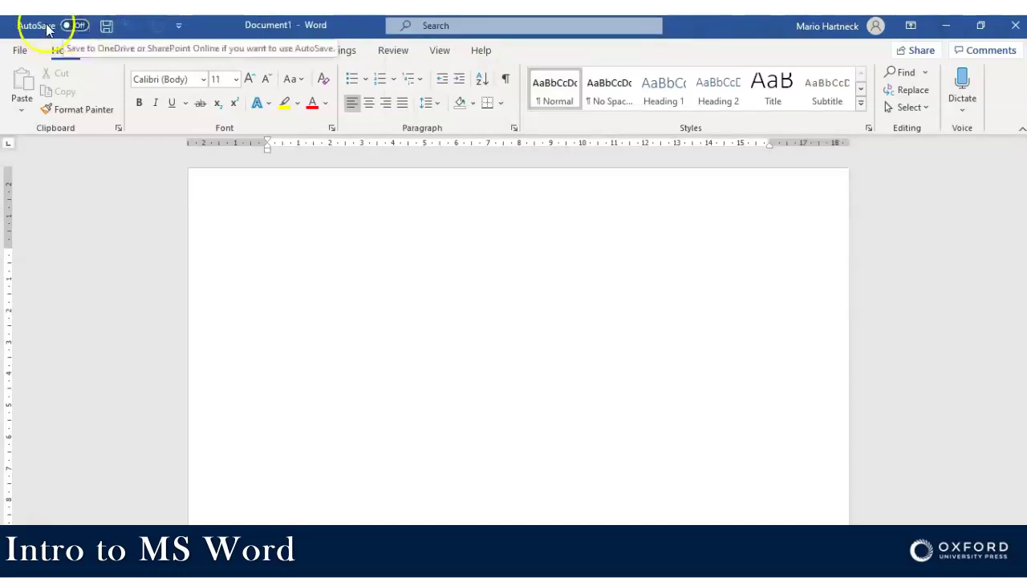
Step: Look through the Insert, Design and Layout command sets and return to the Home commands
click(155, 26)
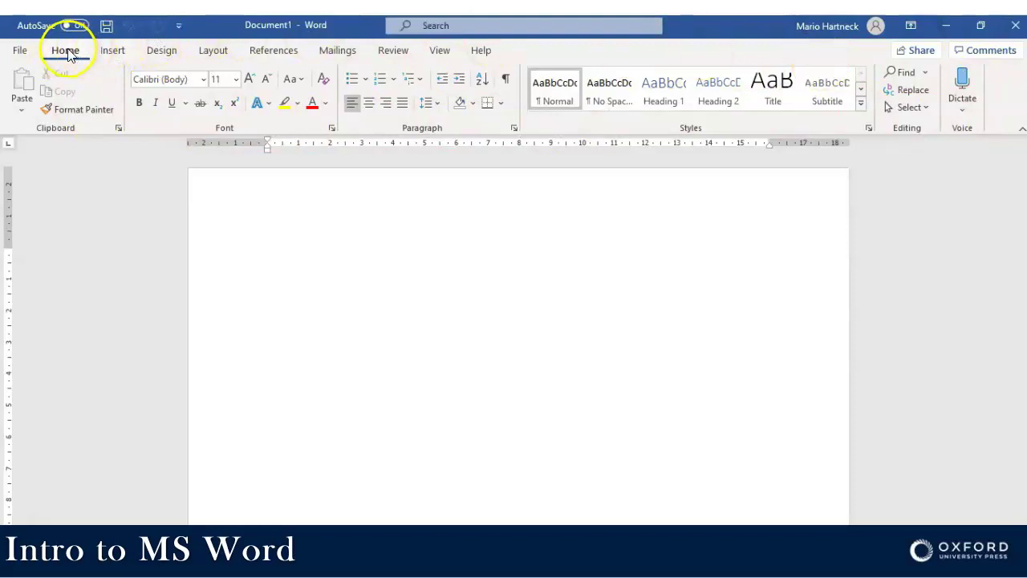
click(111, 49)
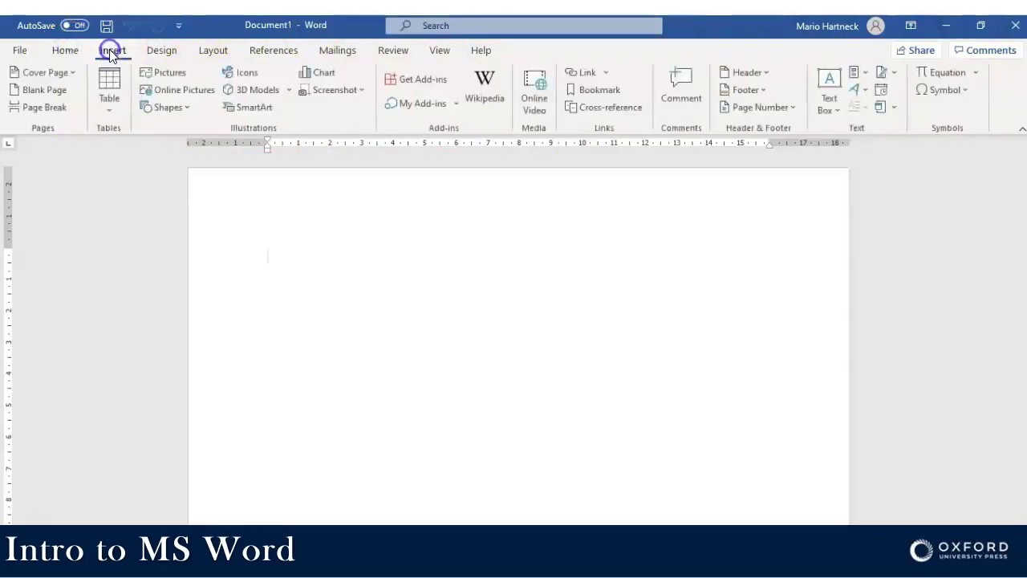
click(162, 50)
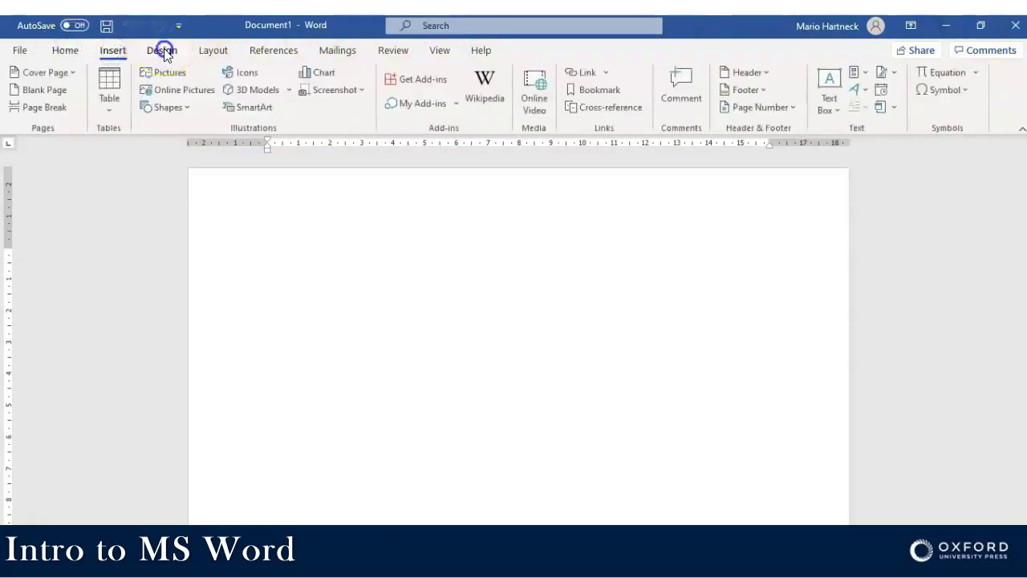
click(234, 53)
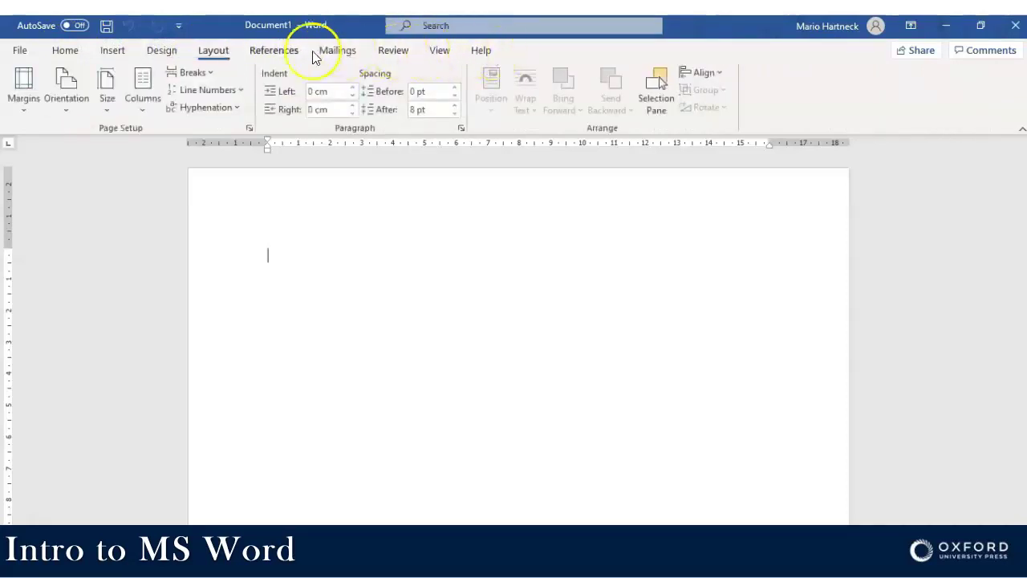
click(66, 52)
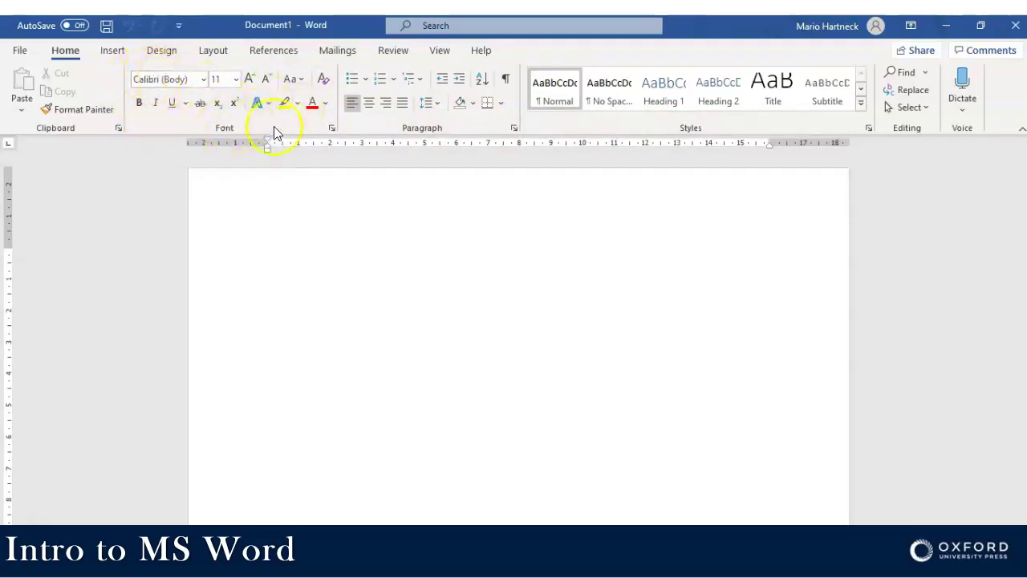
Step: Open the full font settings dialog, examine its font, style, size and effects options, and cancel it
click(332, 128)
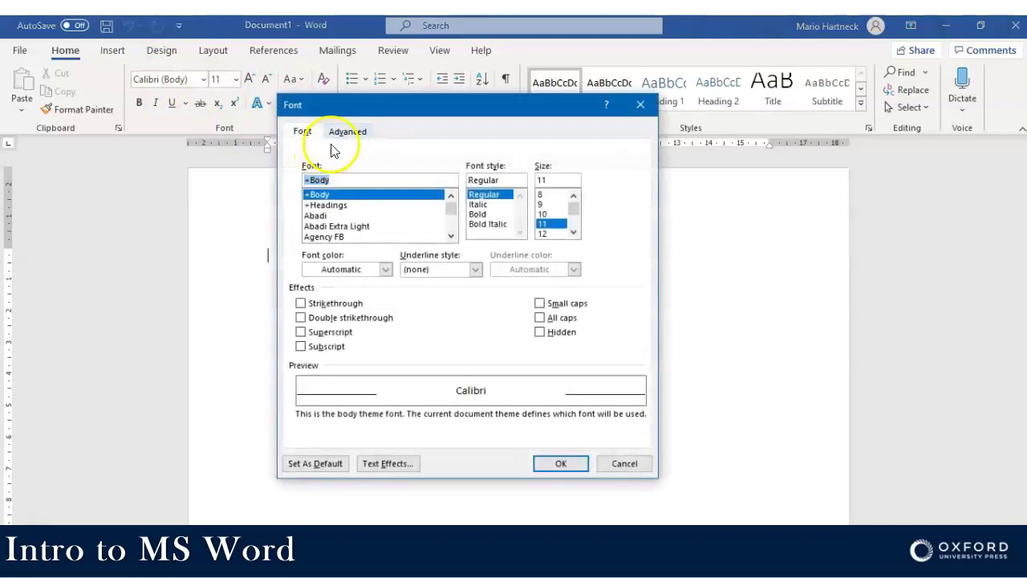
drag(432, 117, 346, 146)
drag(419, 191, 406, 91)
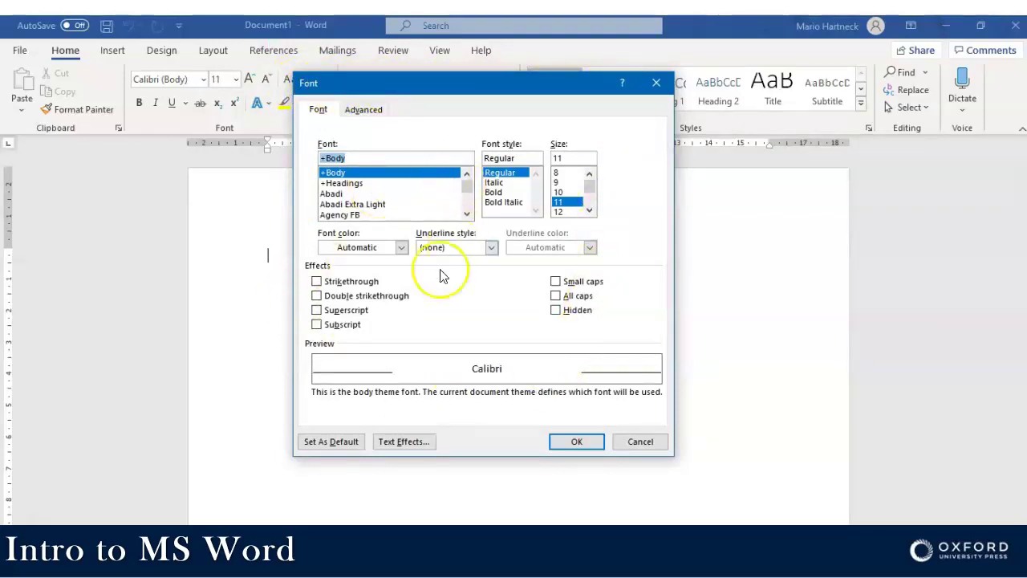
click(640, 441)
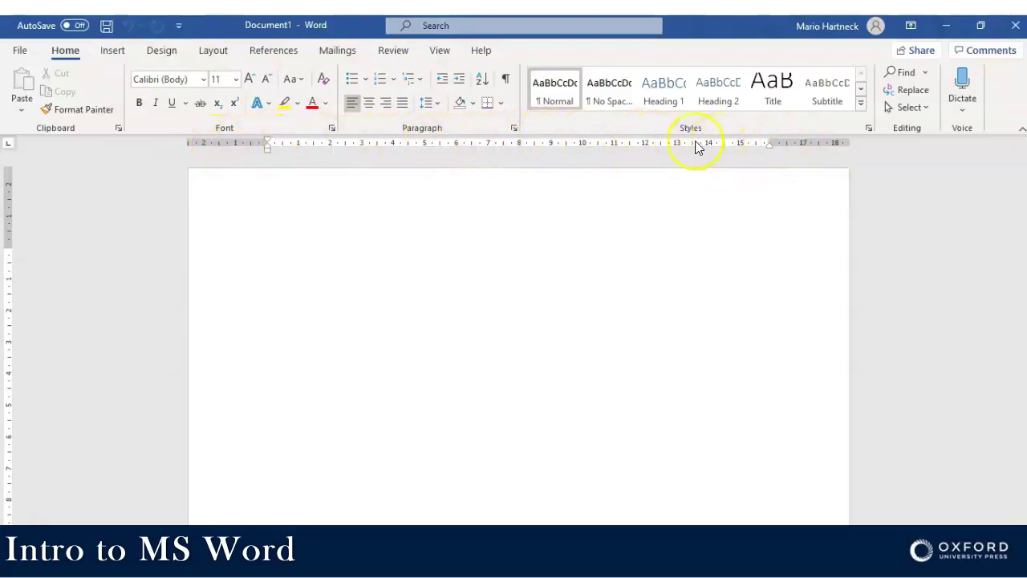
Step: Hide the rulers around the page and show them again
click(440, 52)
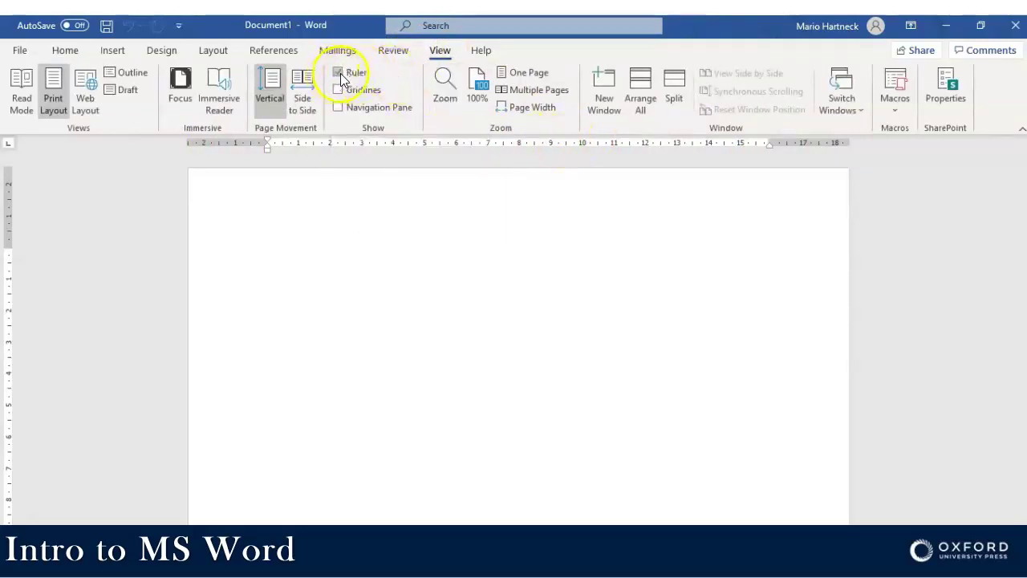
click(338, 72)
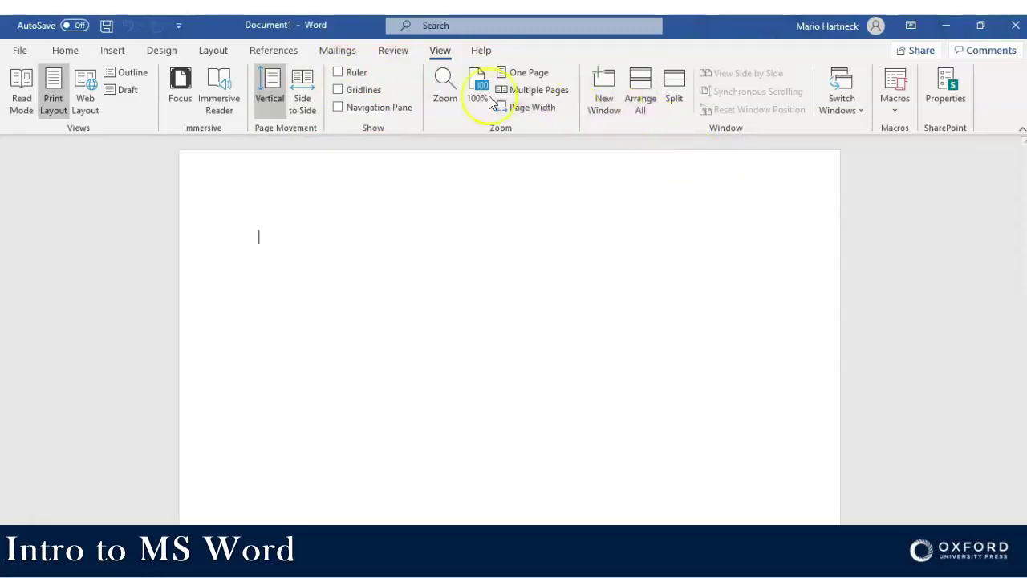
click(337, 72)
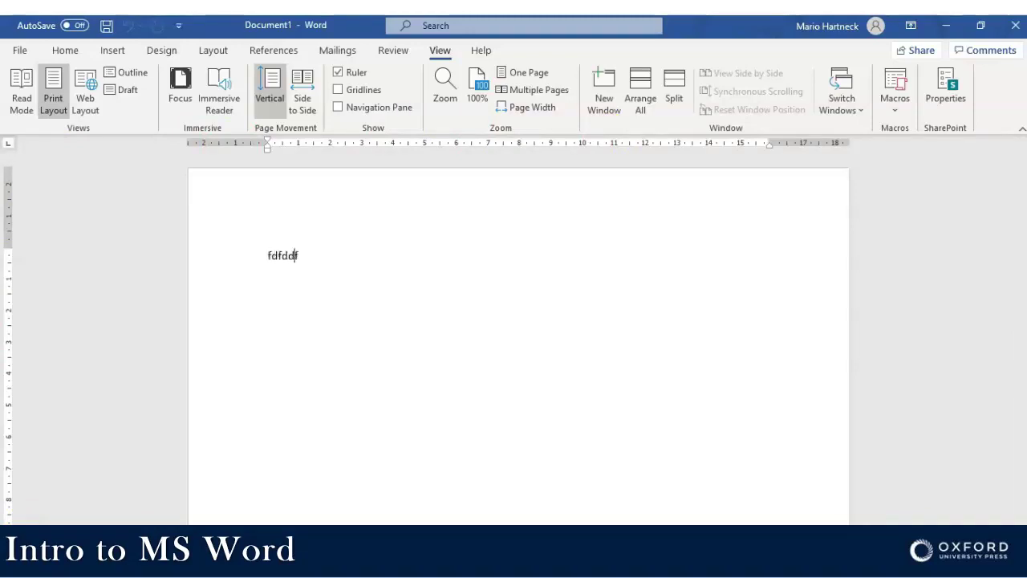
Step: Enter the sample text "Fdfddfdfdfdf fdfdf dfdfdf dfdfdfdf" on the first line of the page
click(359, 295)
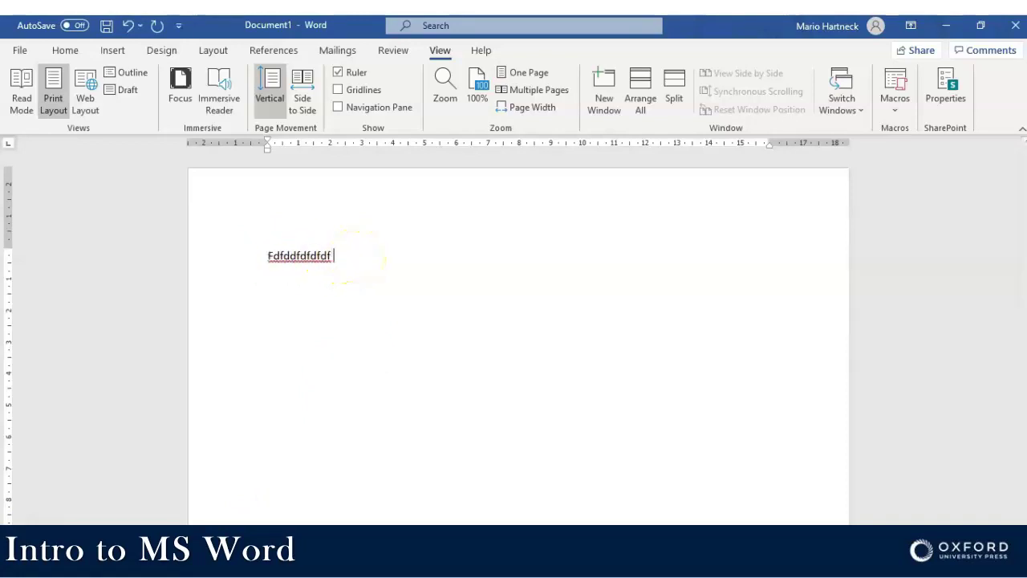
text(f dfdfdf dfdfdfdf)
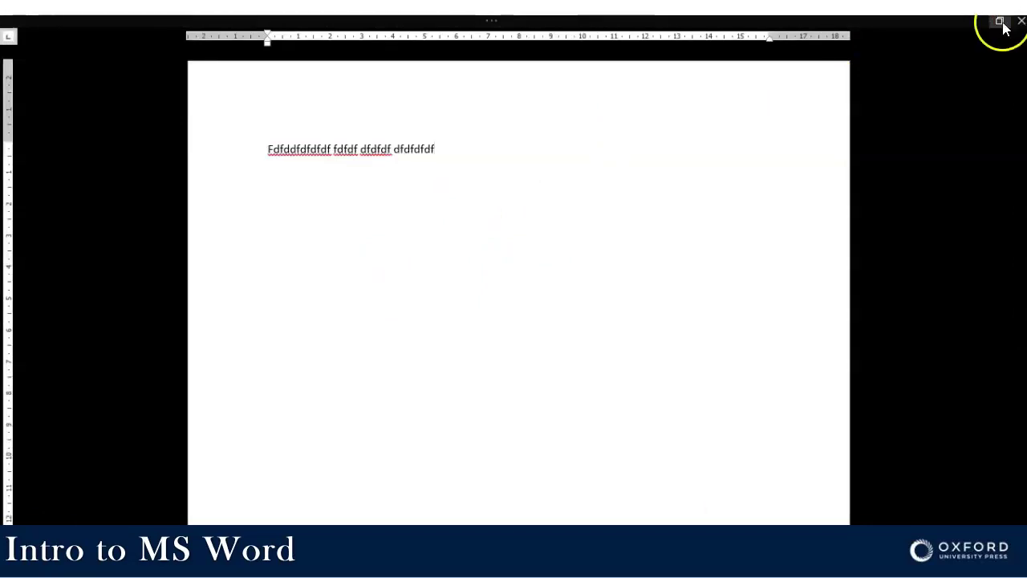
Step: Leave the Focus view and maximize the document window
click(1000, 23)
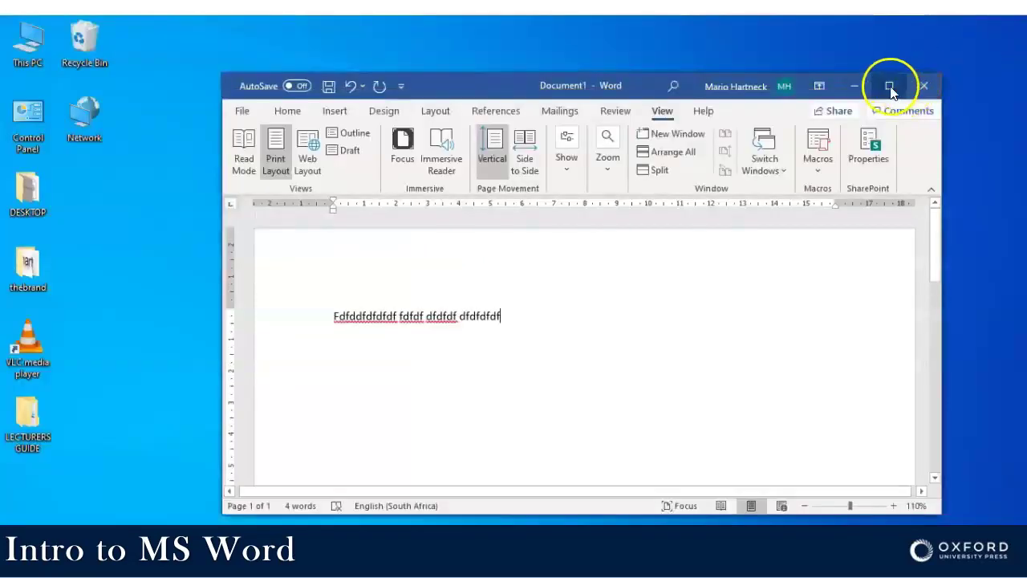
click(890, 86)
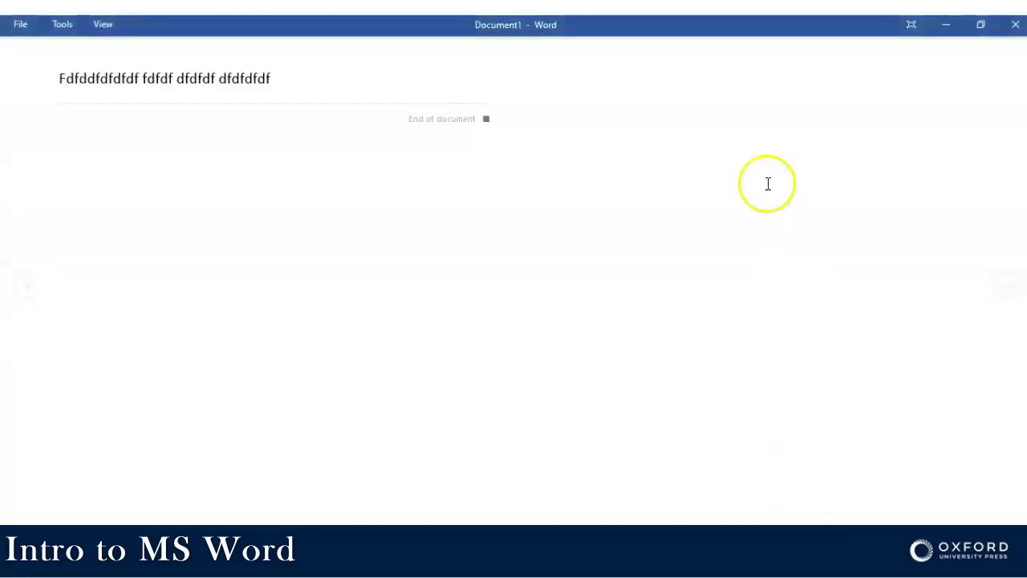
Step: Restore the Read Mode window to a smaller size, maximize it again, and switch the document to Web Layout
click(980, 24)
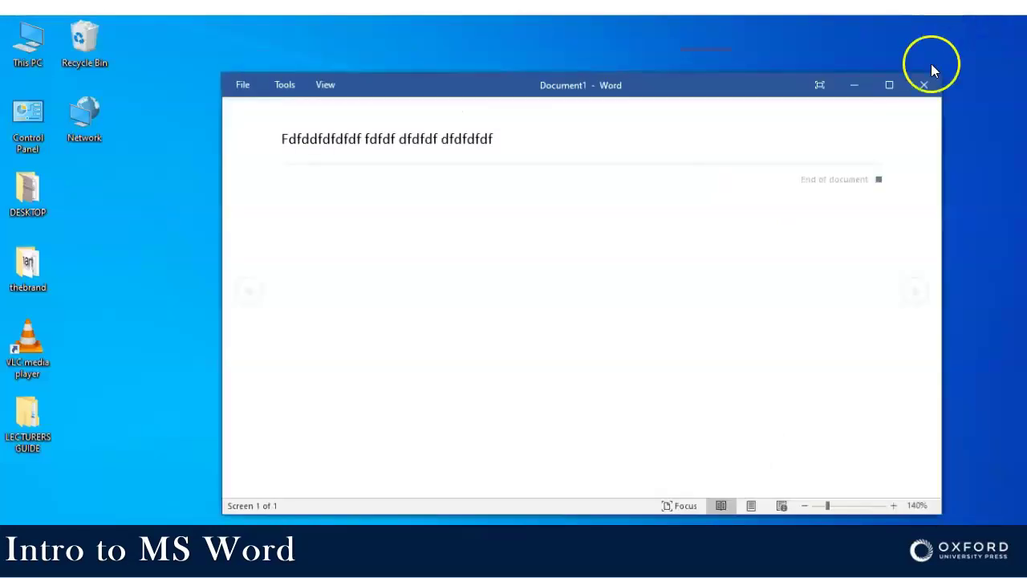
click(890, 85)
click(938, 484)
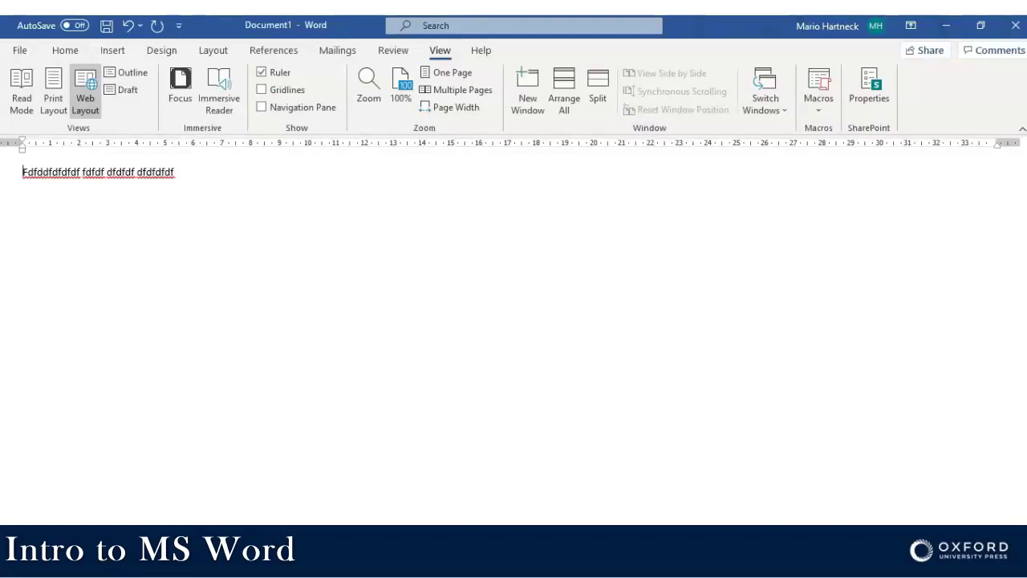
Step: Switch the document to Print Layout and zoom in and out on the page with the sample text
key(ctrl+alt+p)
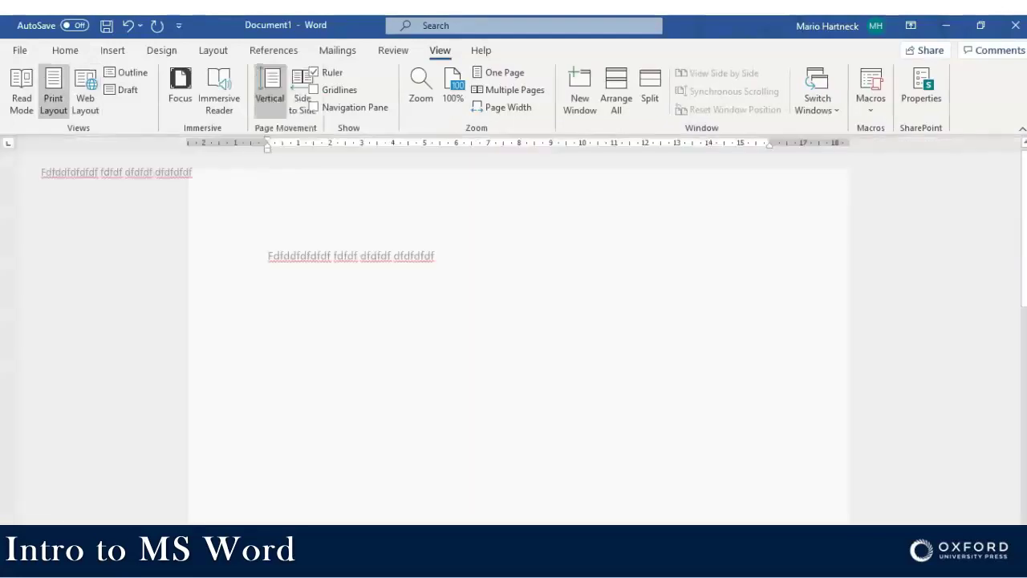
scroll(513, 337, up, 10)
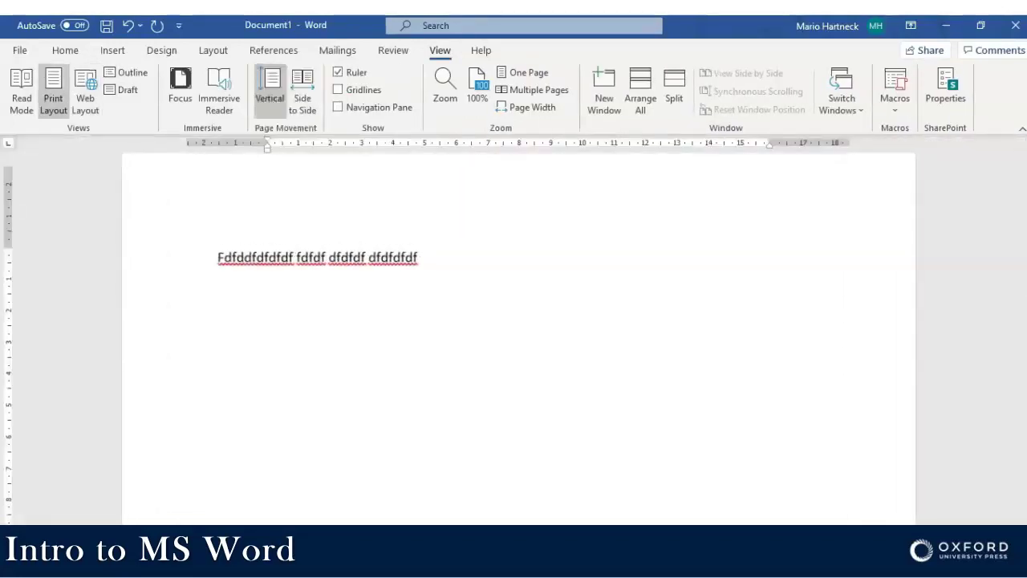
scroll(433, 265, up, 2)
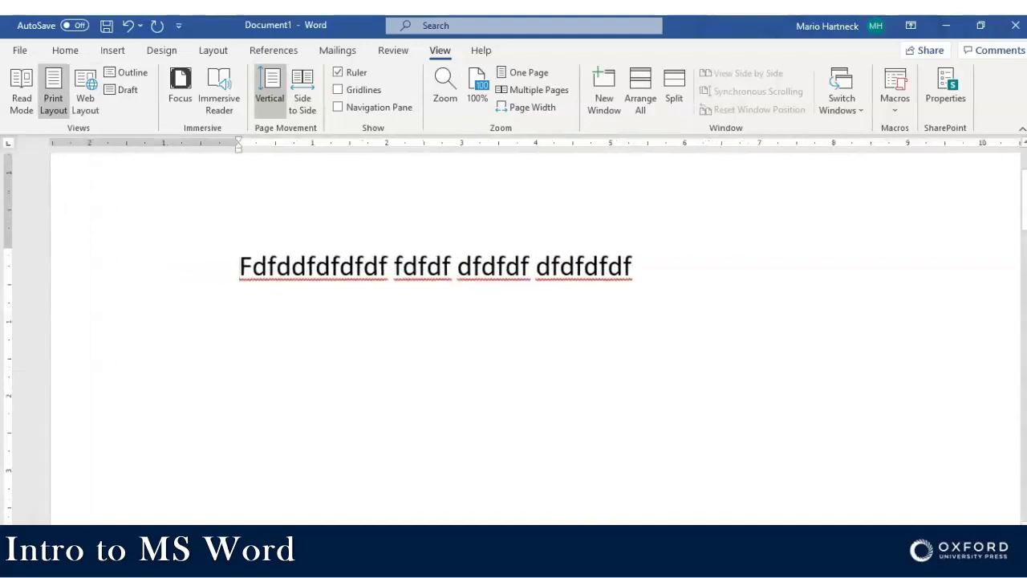
scroll(433, 264, down, 6)
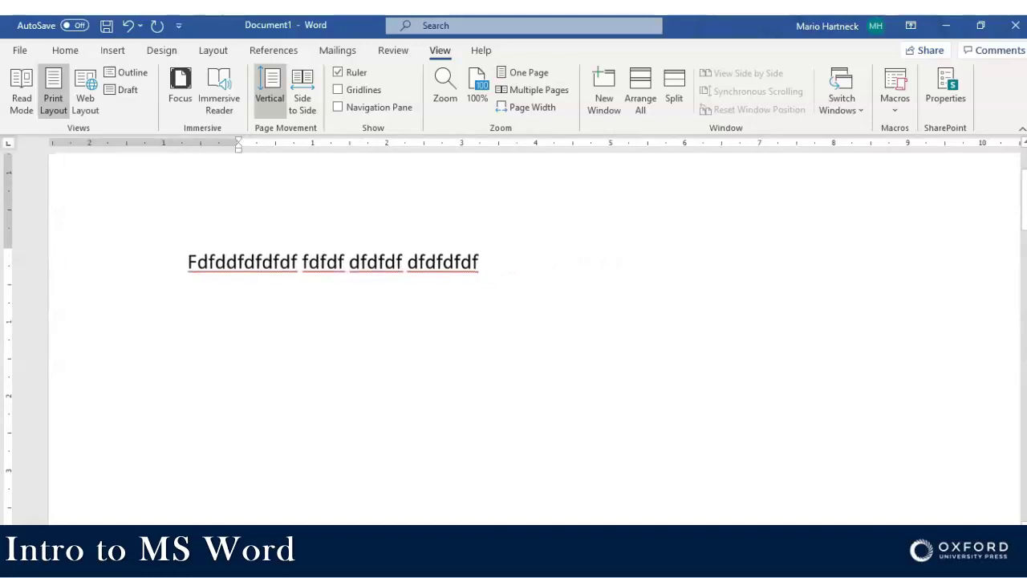
scroll(433, 265, down, 6)
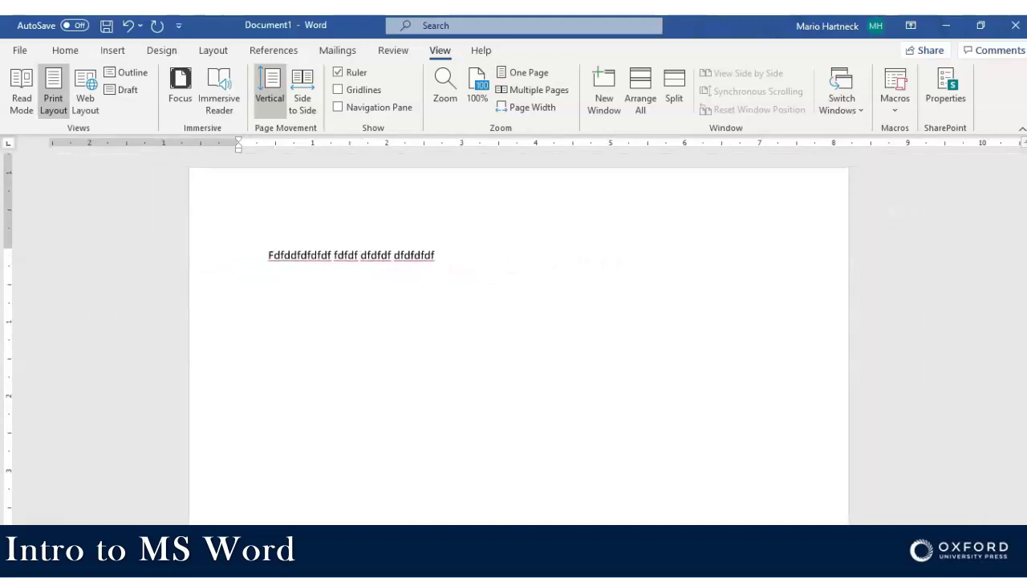
scroll(434, 265, down, 2)
scroll(434, 265, up, 3)
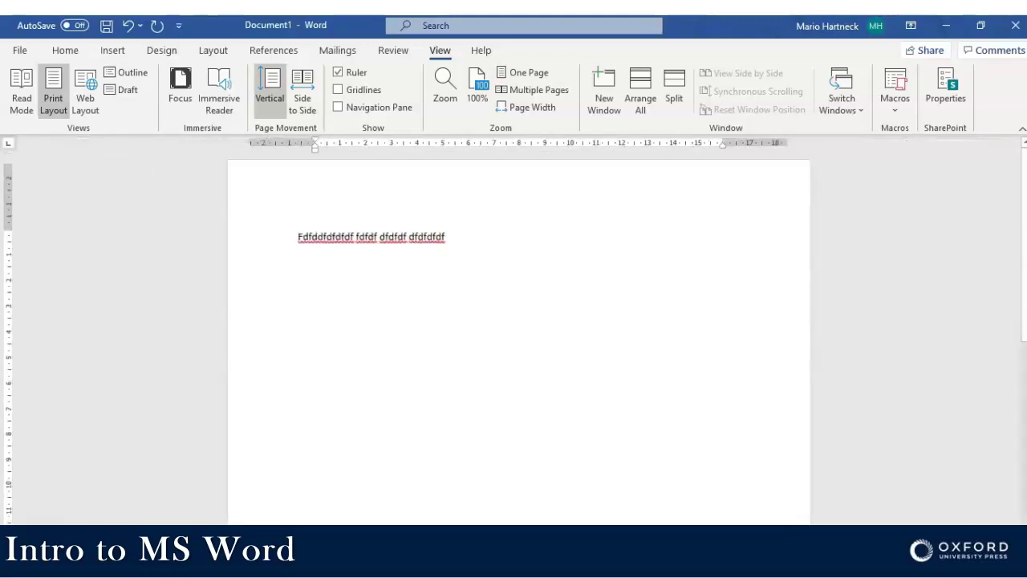